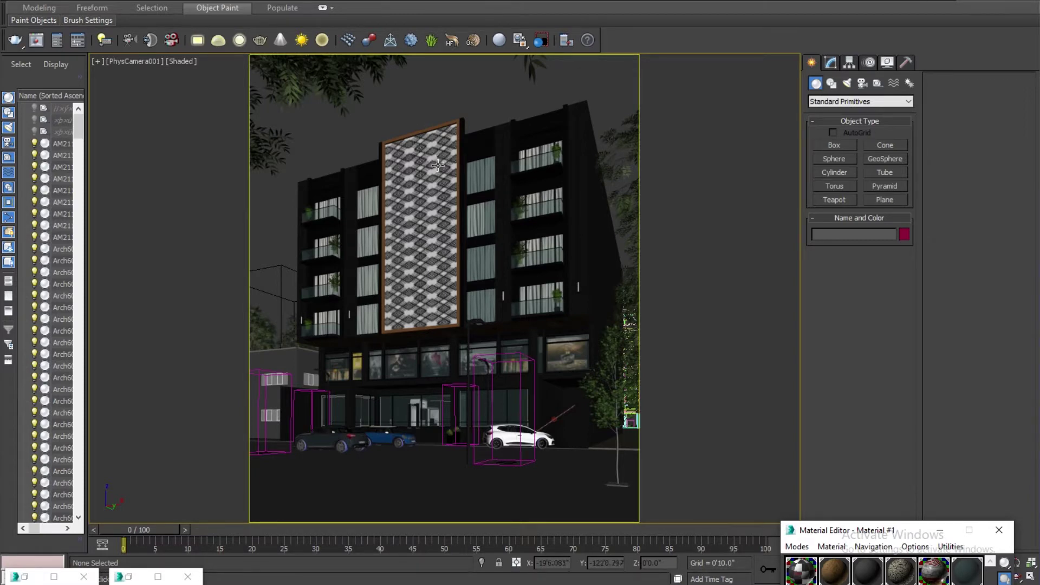
Select the lattice facade panel Plane003 in the PhysCamera001 viewport.
{"action": "left_click", "coordinate": [413, 204]}
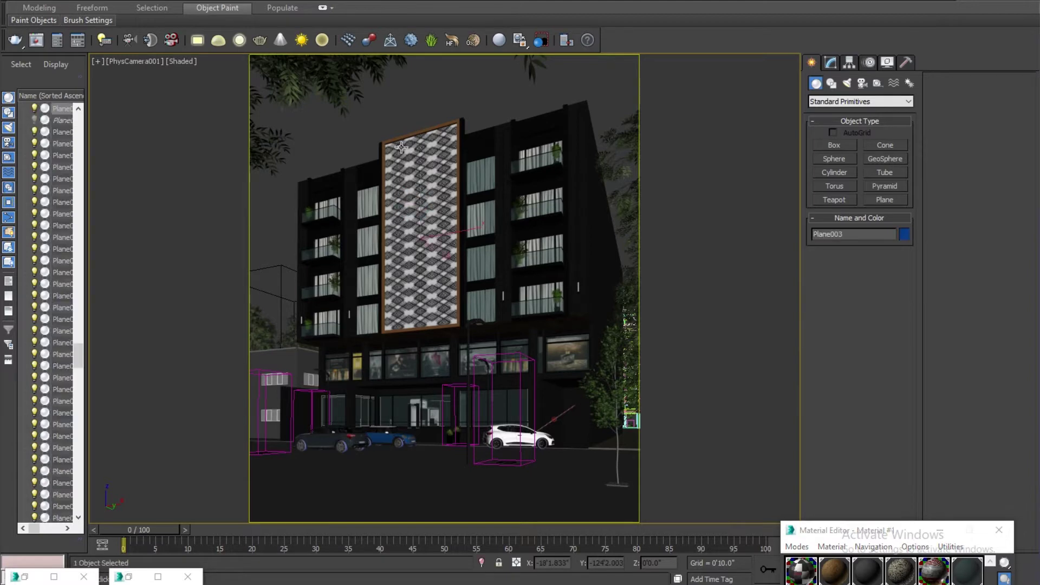
Switch to a perspective view and place the lattice facade reference photo beside the panel.
{"action": "key", "text": "z"}
{"action": "scroll", "coordinate": [433, 206], "scroll_direction": "up", "scroll_amount": 1}
{"action": "scroll", "coordinate": [435, 206], "scroll_direction": "up", "scroll_amount": 1}
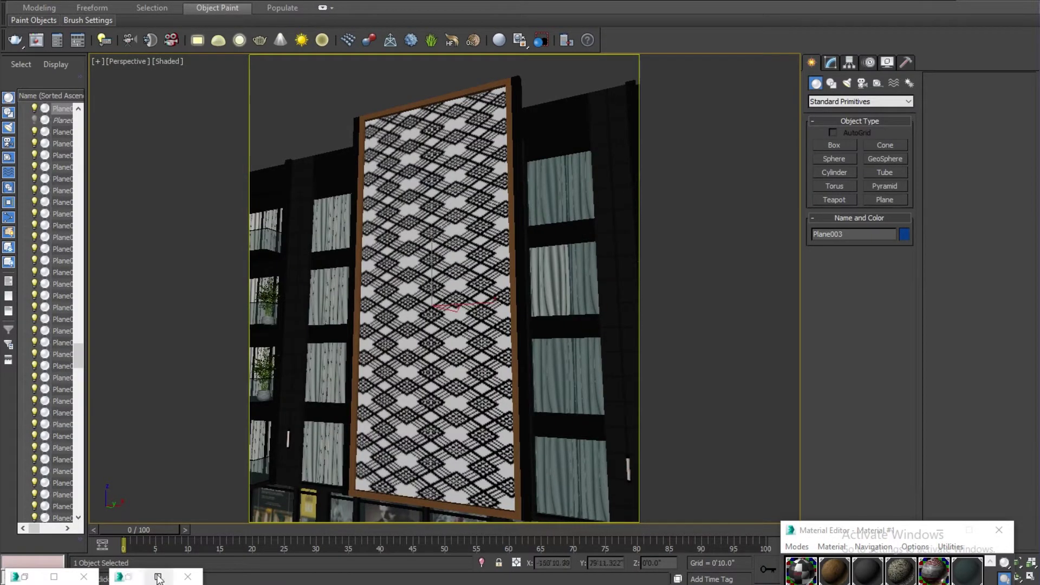
{"action": "left_click", "coordinate": [126, 577]}
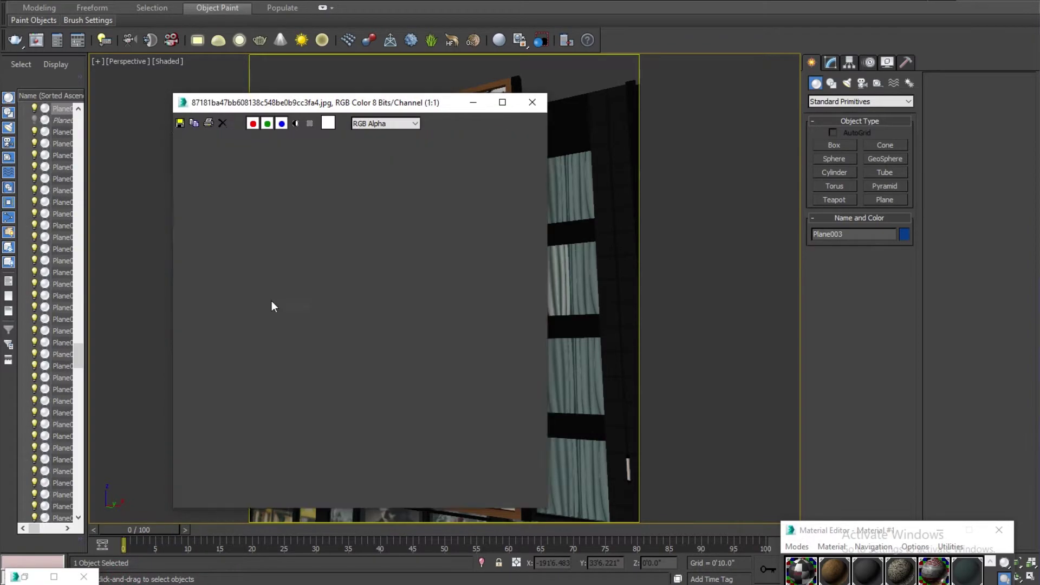
{"action": "scroll", "coordinate": [328, 306], "scroll_direction": "up", "scroll_amount": 2}
{"action": "scroll", "coordinate": [310, 232], "scroll_direction": "up", "scroll_amount": 1}
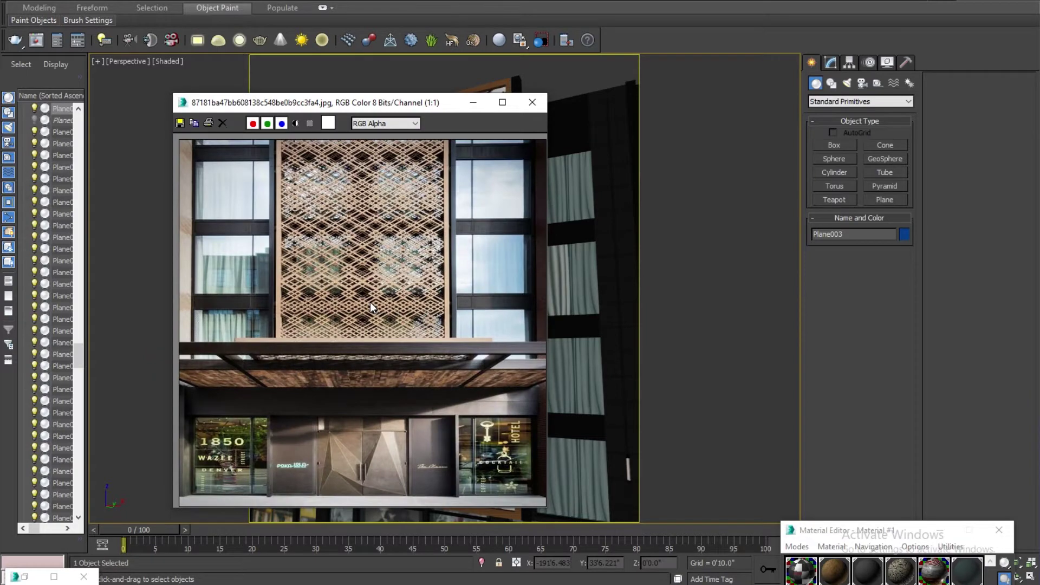
{"action": "scroll", "coordinate": [350, 267], "scroll_direction": "up", "scroll_amount": 1}
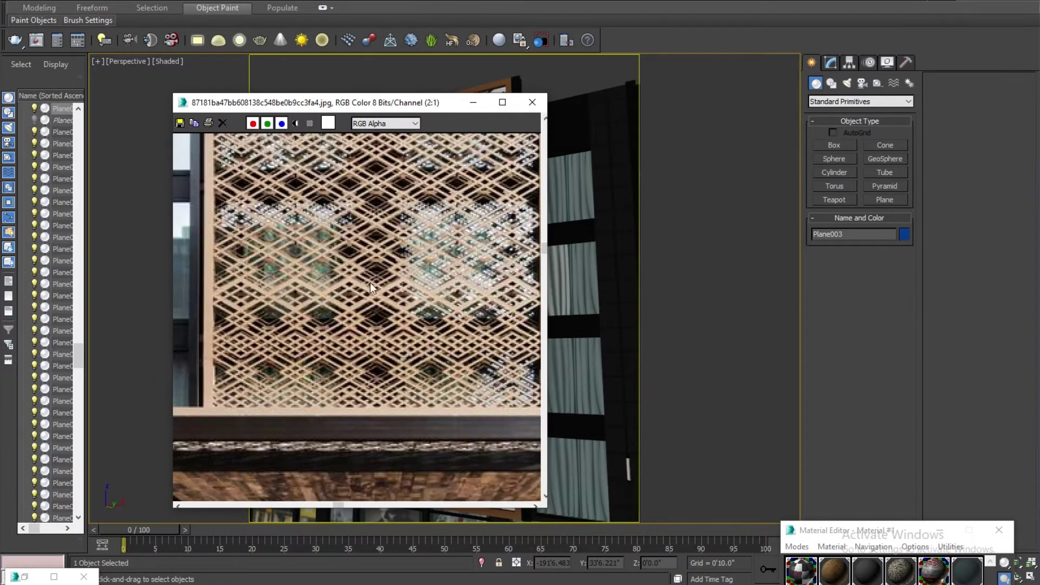
{"action": "middle_click_drag", "start_coordinate": [338, 275], "coordinate": [349, 302]}
{"action": "left_click_drag", "start_coordinate": [338, 109], "coordinate": [691, 160]}
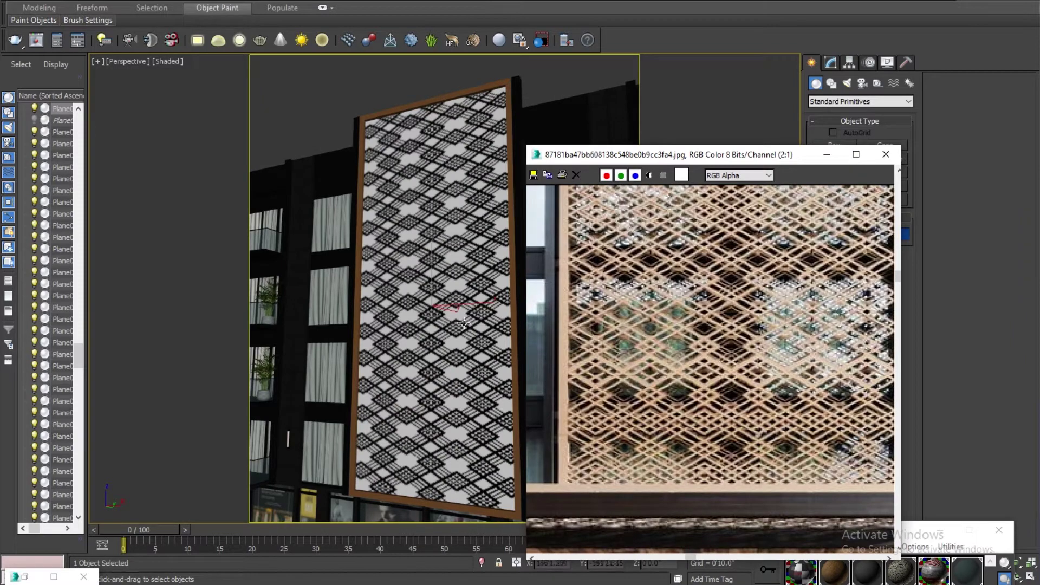
Orbit to a more frontal perspective view of the lattice panel.
{"action": "middle_click_drag", "start_coordinate": [464, 324], "coordinate": [452, 309], "text": "alt"}
{"action": "key", "text": "w"}
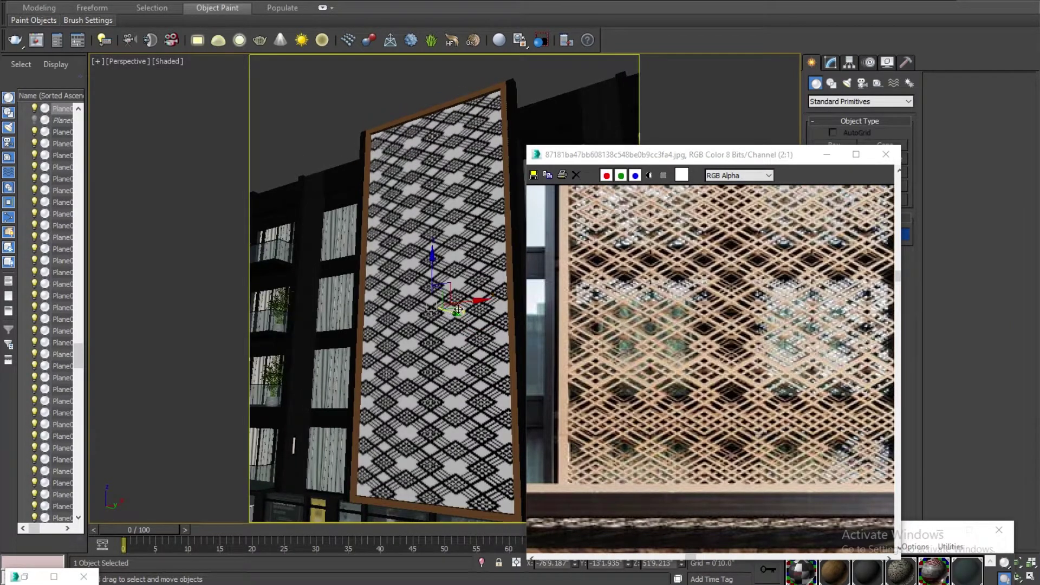
{"action": "middle_click_drag", "start_coordinate": [450, 309], "coordinate": [439, 298], "text": "alt"}
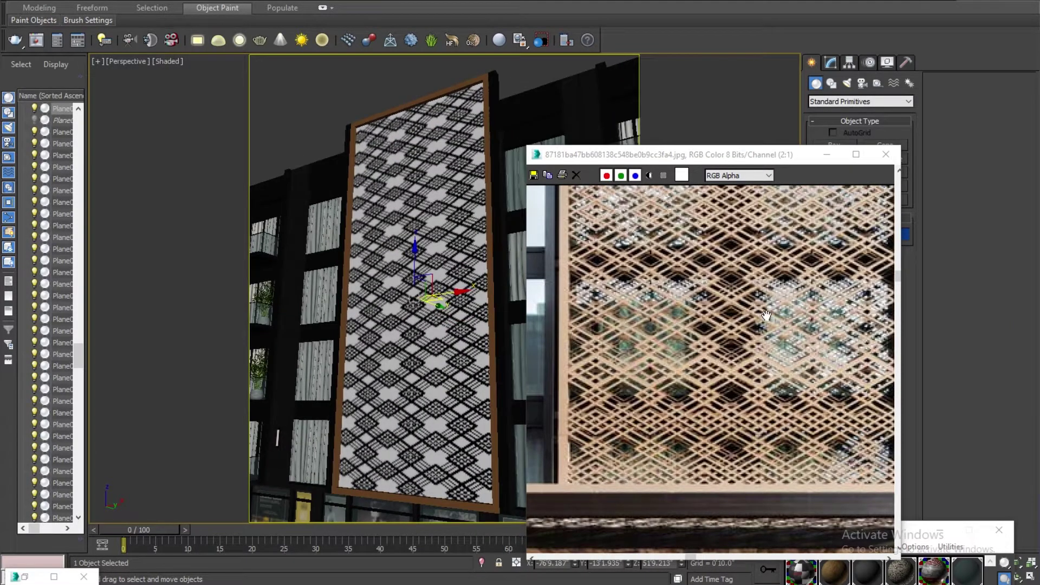
{"action": "scroll", "coordinate": [763, 311], "scroll_direction": "down", "scroll_amount": 1}
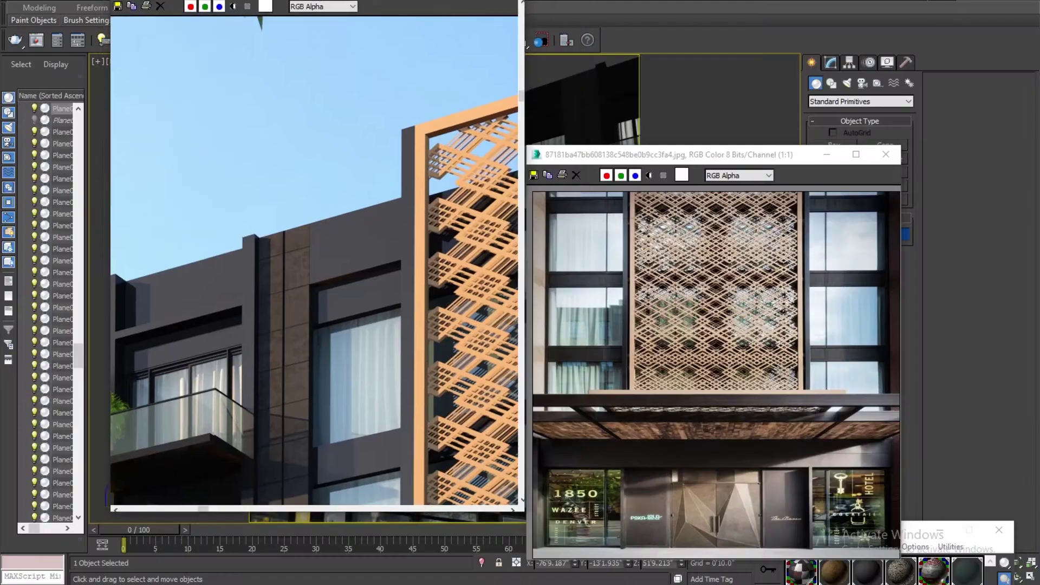
{"action": "scroll", "coordinate": [202, 233], "scroll_direction": "up", "scroll_amount": 3}
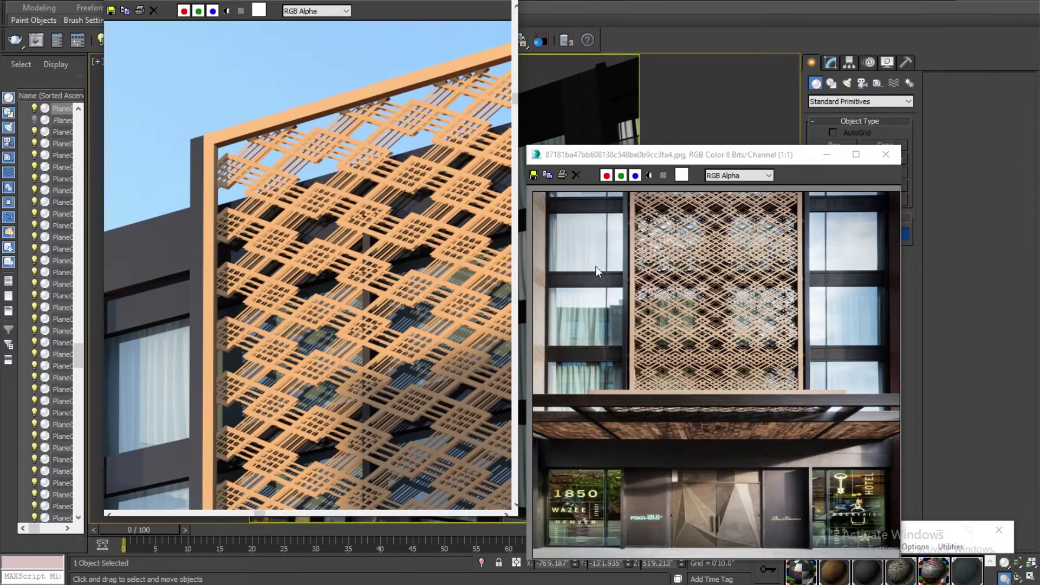
Arrange the orange lattice render and a 2:1 close-up of the reference photo over the viewport.
{"action": "left_click", "coordinate": [730, 280]}
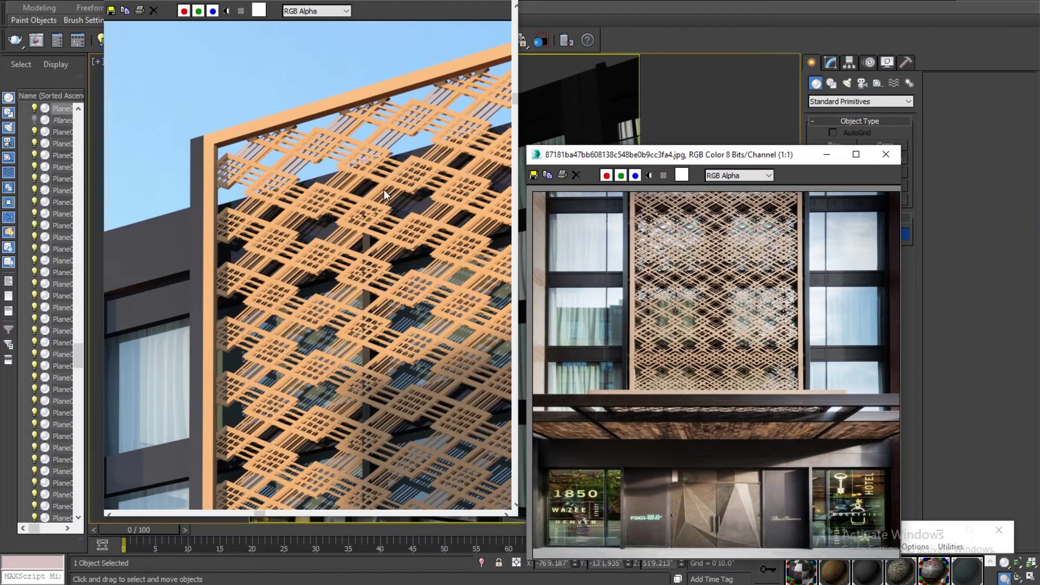
{"action": "mouse_move", "coordinate": [383, 189]}
{"action": "middle_mouse_down"}
{"action": "mouse_move", "coordinate": [319, 197]}
{"action": "mouse_move", "coordinate": [370, 214]}
{"action": "middle_mouse_up"}
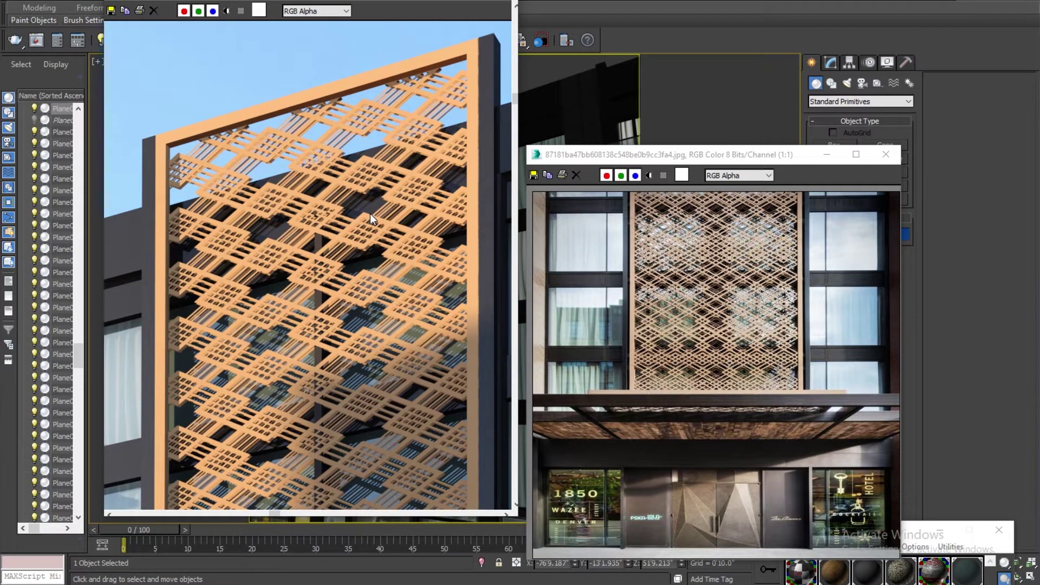
{"action": "left_click", "coordinate": [684, 226]}
{"action": "scroll", "coordinate": [685, 225], "scroll_direction": "up", "scroll_amount": 1}
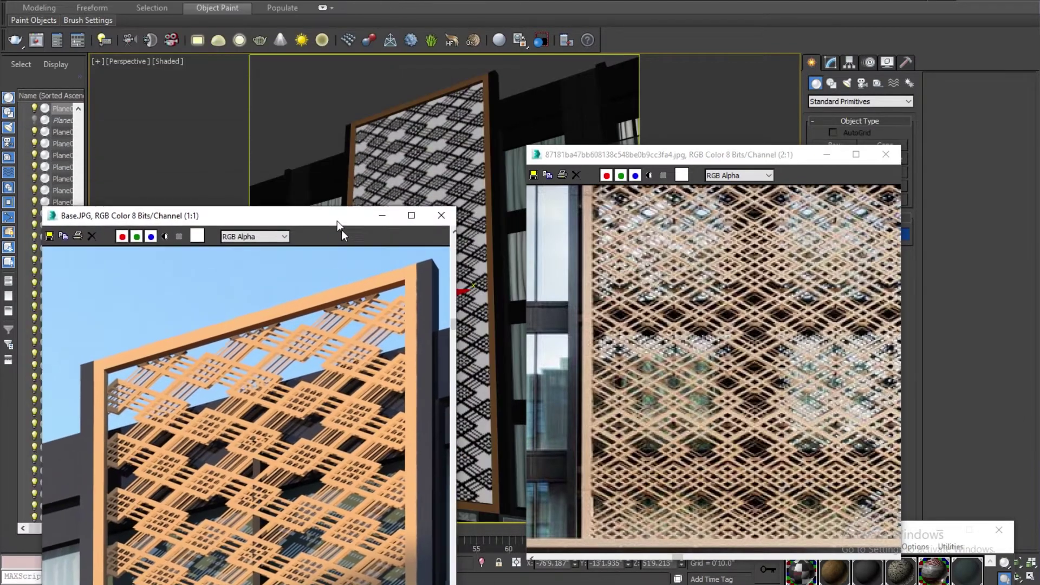
{"action": "left_click_drag", "start_coordinate": [342, 230], "coordinate": [358, 253]}
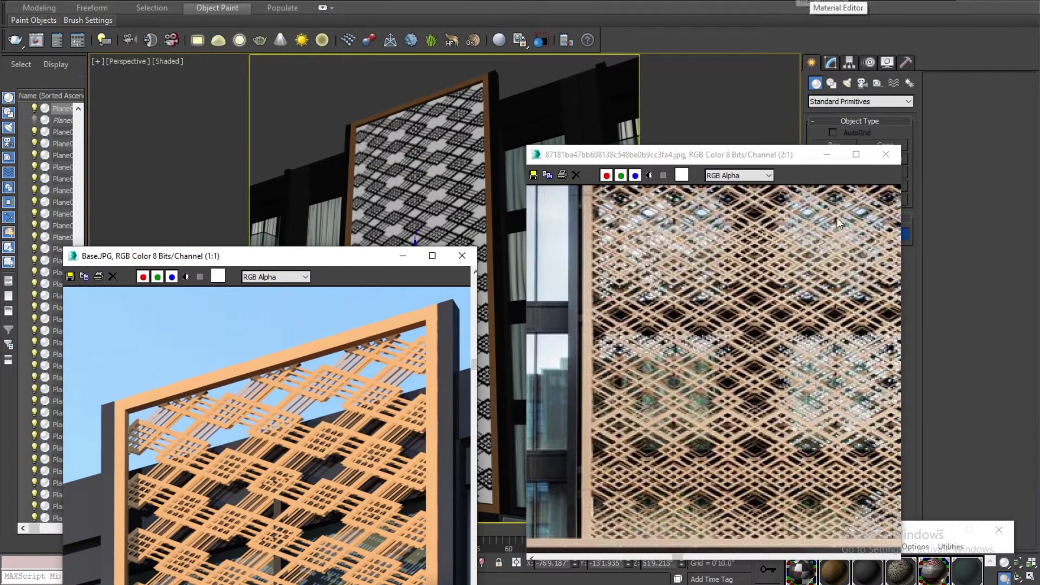
Show the panel's material shaded in the viewport and bring up the P2-01.jpg opacity map settings.
{"action": "key", "text": "m"}
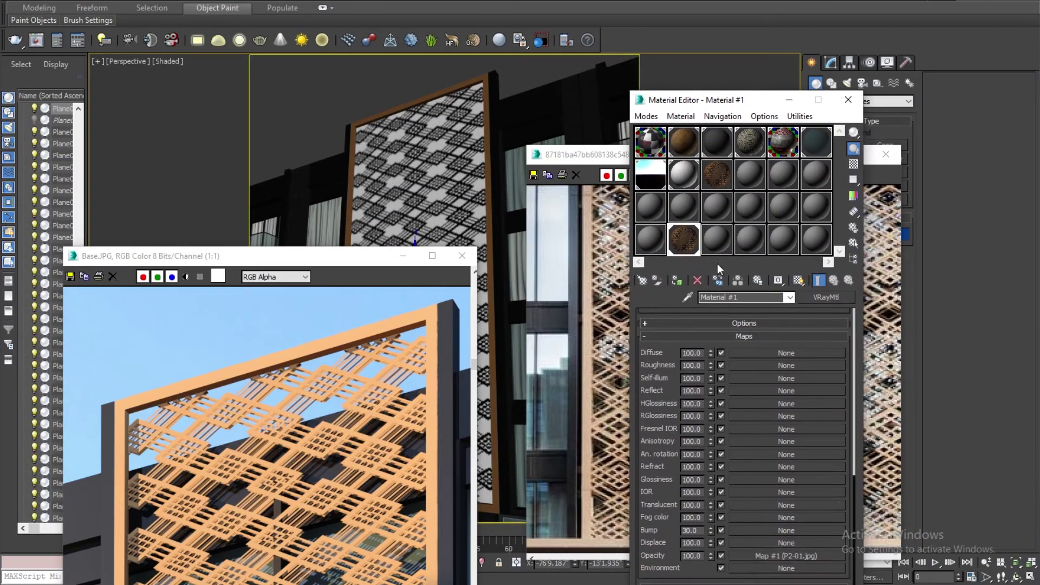
{"action": "left_click", "coordinate": [798, 281]}
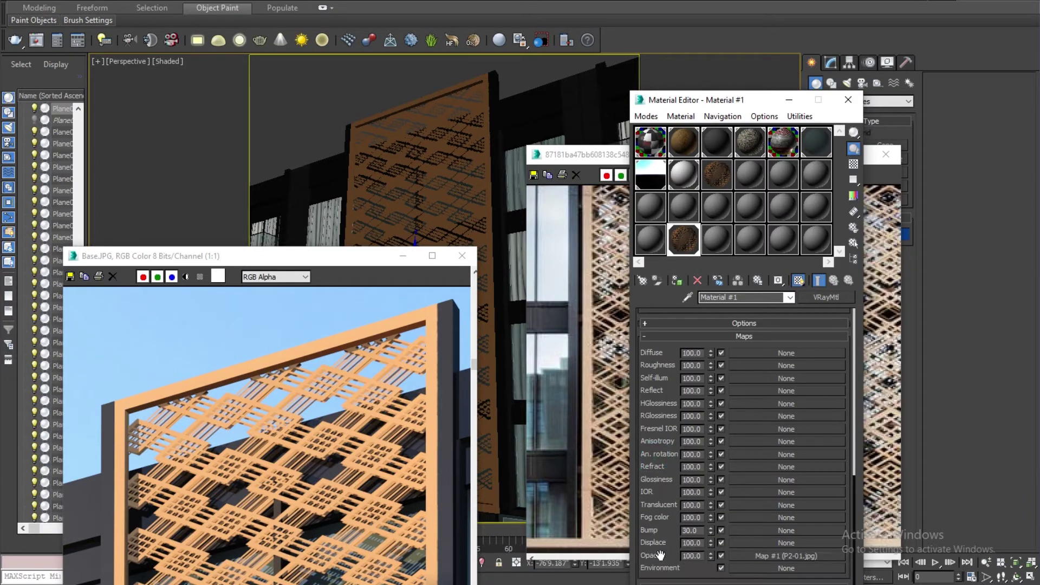
{"action": "left_click", "coordinate": [780, 557]}
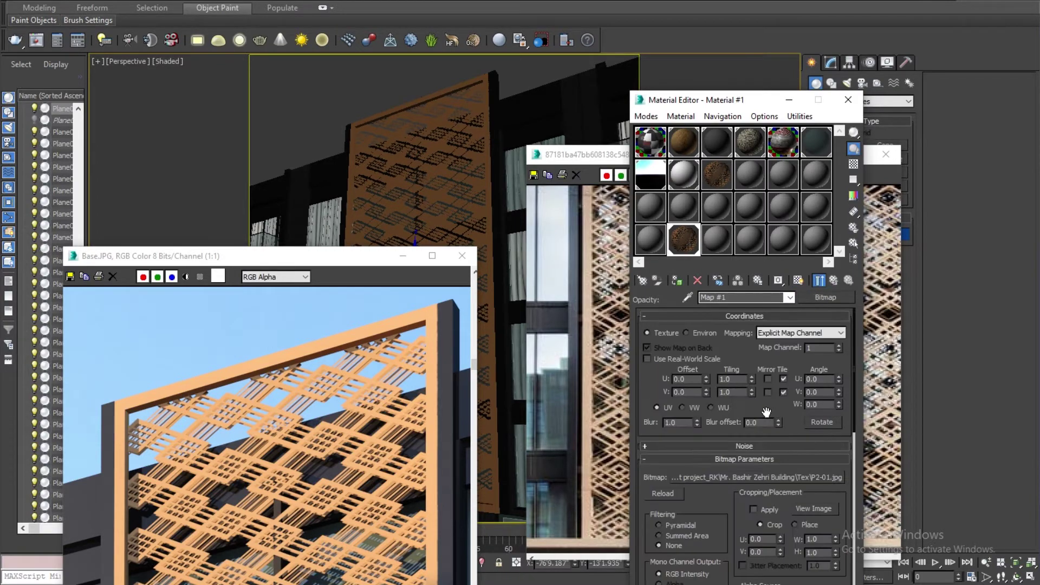
Preview the black-and-white lattice opacity image and move its window aside.
{"action": "left_click", "coordinate": [812, 508]}
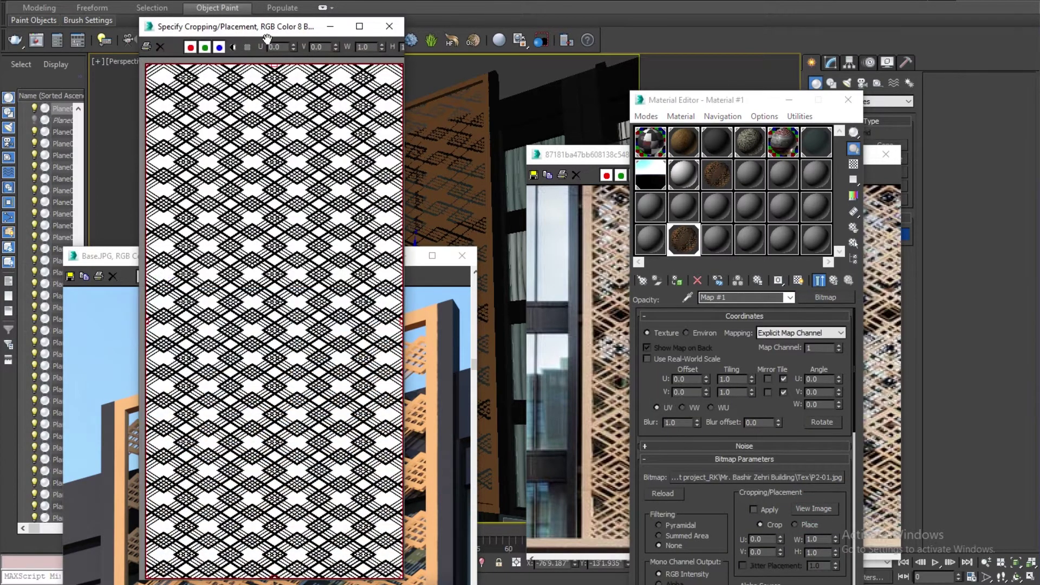
{"action": "left_click_drag", "start_coordinate": [265, 25], "coordinate": [654, 54]}
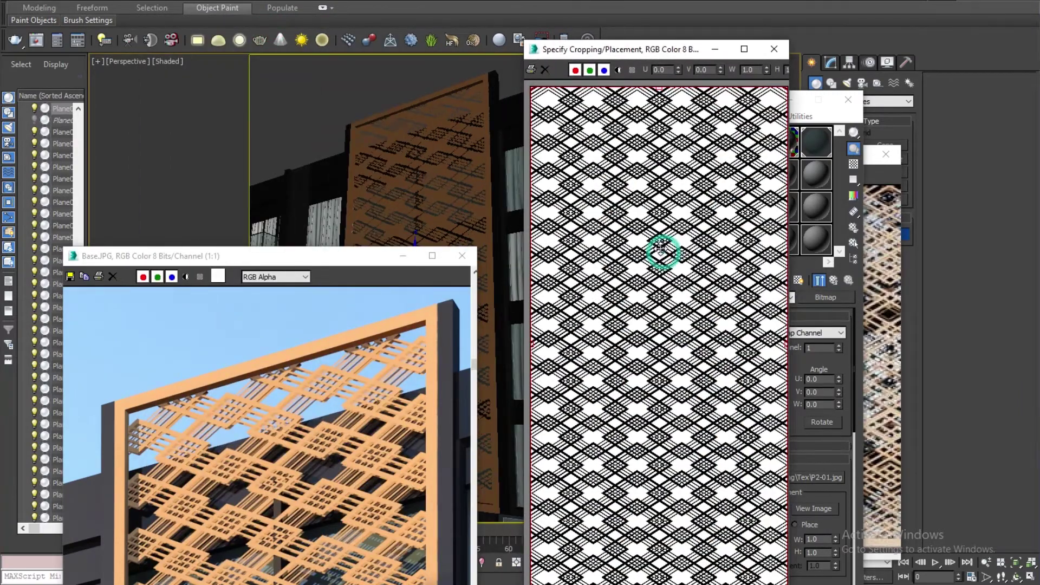
{"action": "scroll", "coordinate": [633, 232], "scroll_direction": "up", "scroll_amount": 1}
{"action": "scroll", "coordinate": [622, 242], "scroll_direction": "up", "scroll_amount": 1}
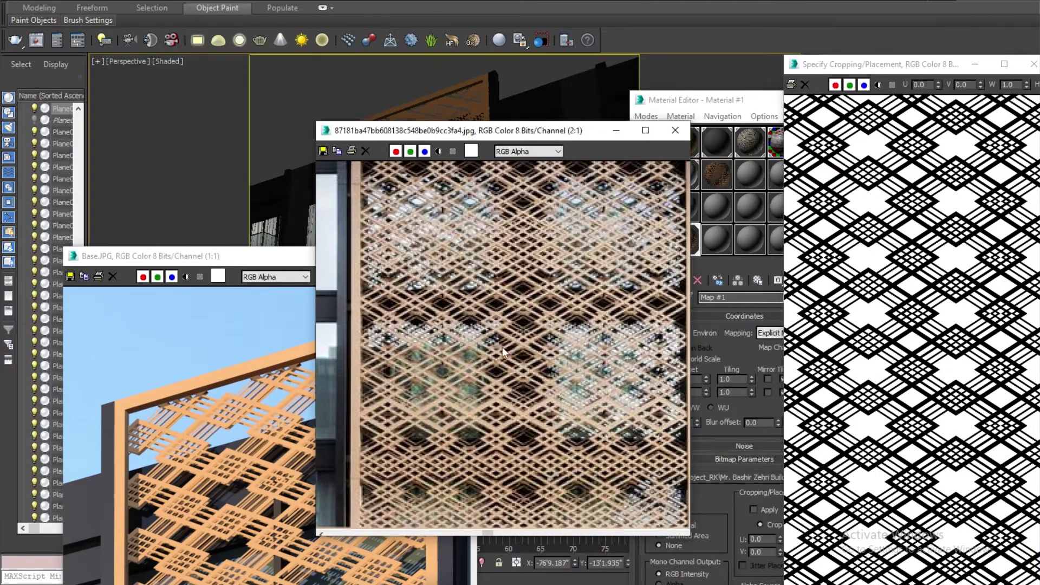
{"action": "left_click", "coordinate": [893, 66]}
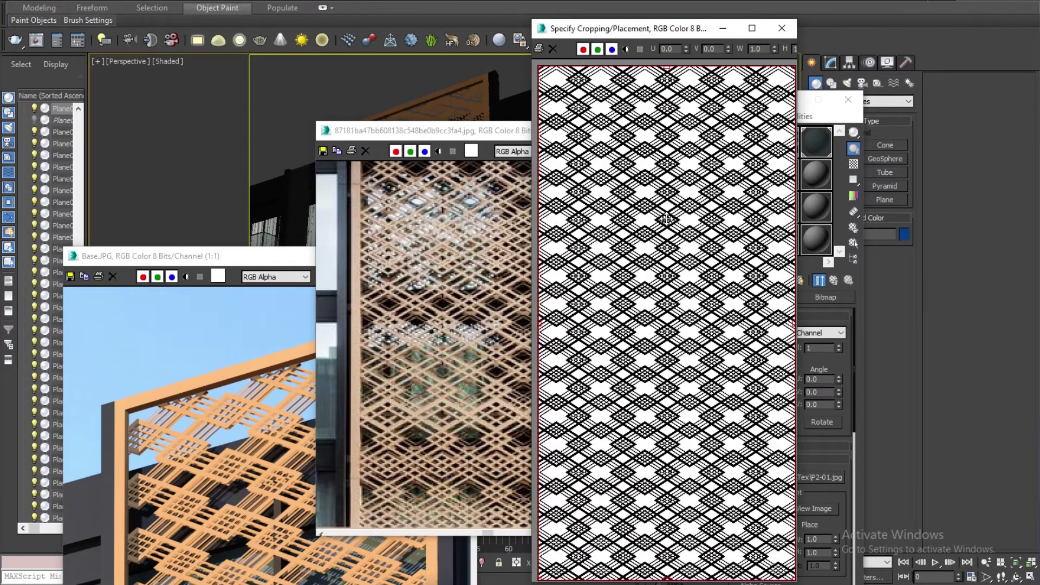
{"action": "scroll", "coordinate": [621, 163], "scroll_direction": "up", "scroll_amount": 1}
{"action": "scroll", "coordinate": [620, 164], "scroll_direction": "up", "scroll_amount": 1}
{"action": "scroll", "coordinate": [627, 155], "scroll_direction": "up", "scroll_amount": 1}
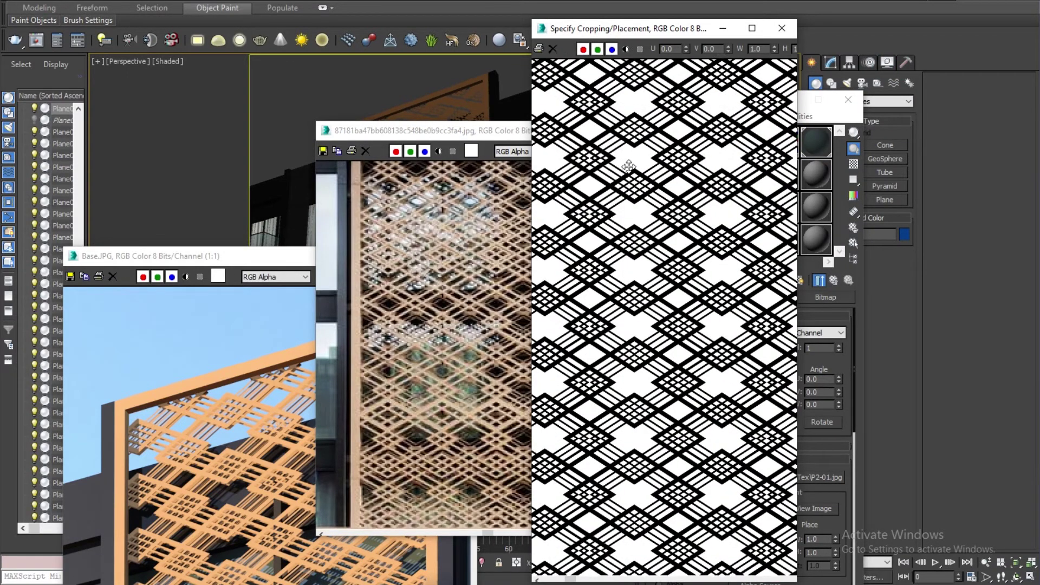
{"action": "left_click_drag", "start_coordinate": [631, 28], "coordinate": [549, 311]}
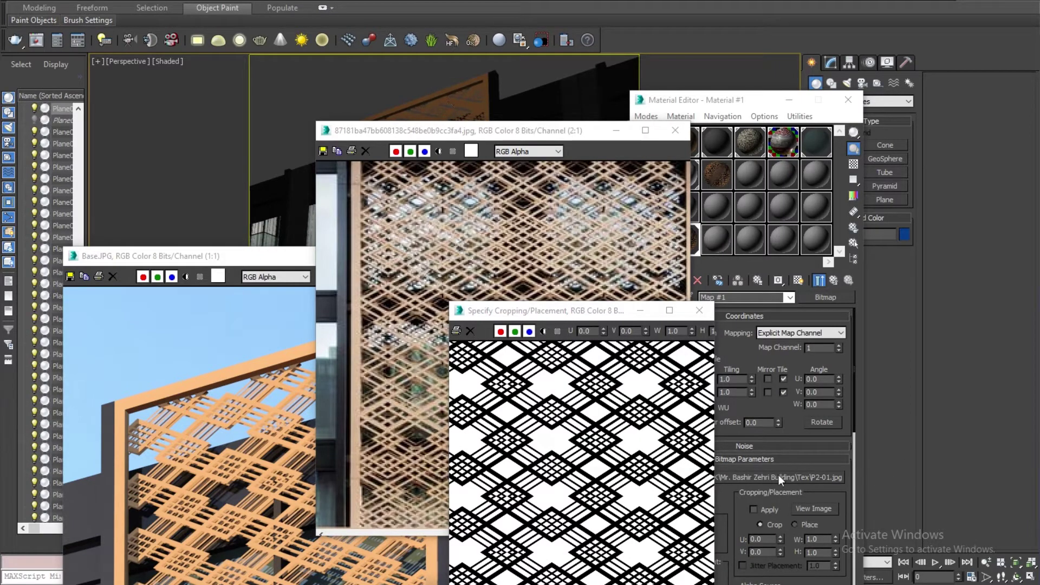
Reshow the lattice map preview and place it over the material settings, beside the reference photo.
{"action": "left_click", "coordinate": [813, 508]}
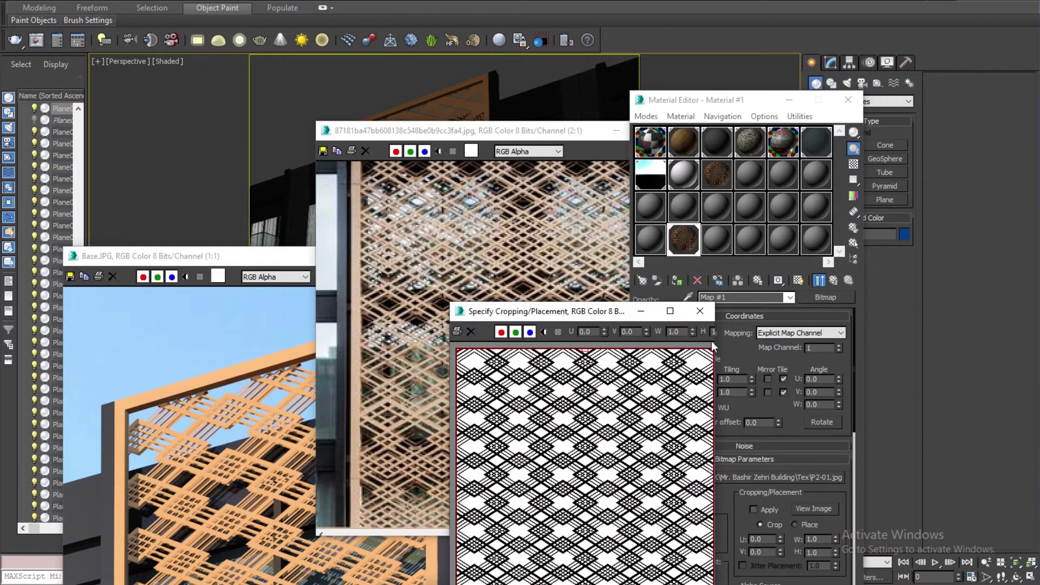
{"action": "left_click", "coordinate": [704, 311]}
{"action": "left_click_drag", "start_coordinate": [466, 133], "coordinate": [376, 250]}
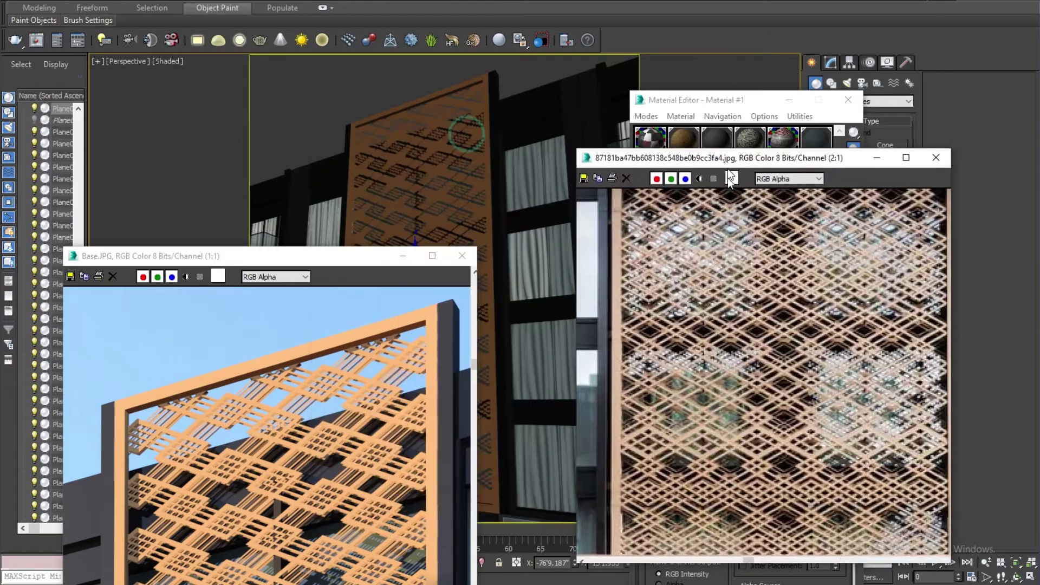
{"action": "left_click", "coordinate": [812, 508]}
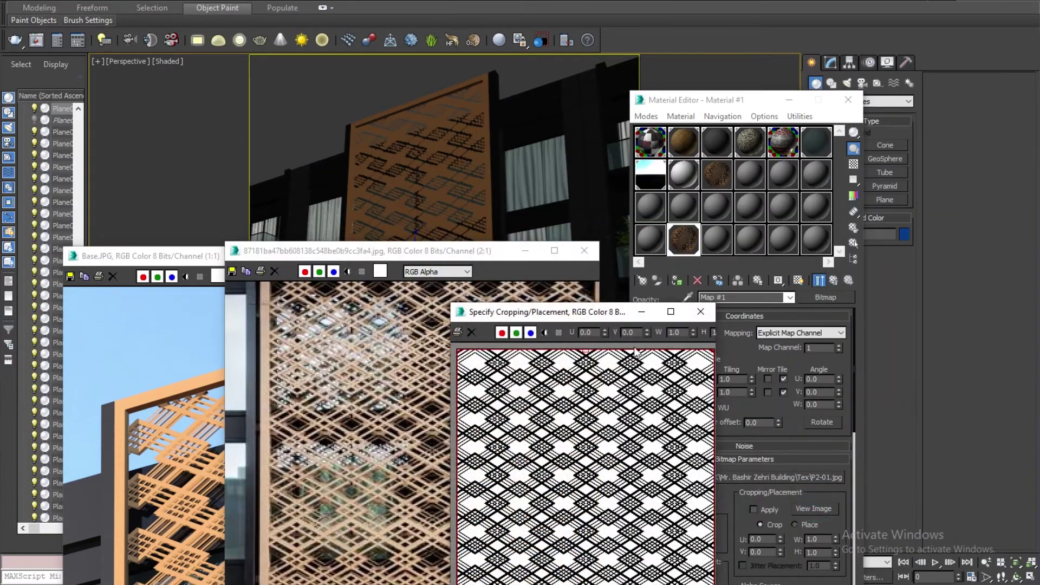
{"action": "left_click_drag", "start_coordinate": [626, 317], "coordinate": [761, 125]}
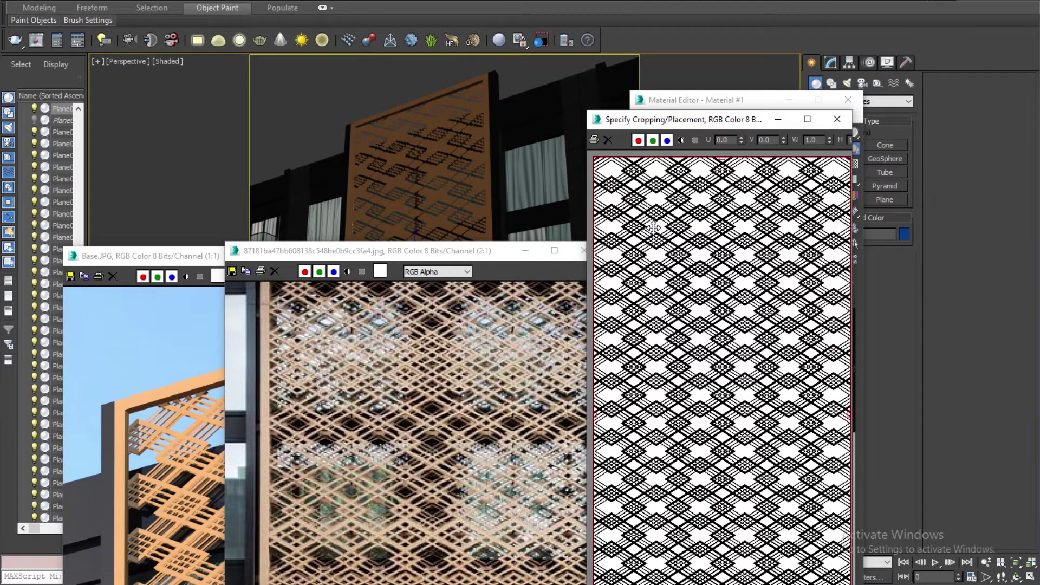
Move the lattice map preview and reference photo aside to uncover the map's Output settings with Invert.
{"action": "left_click_drag", "start_coordinate": [675, 121], "coordinate": [452, 87]}
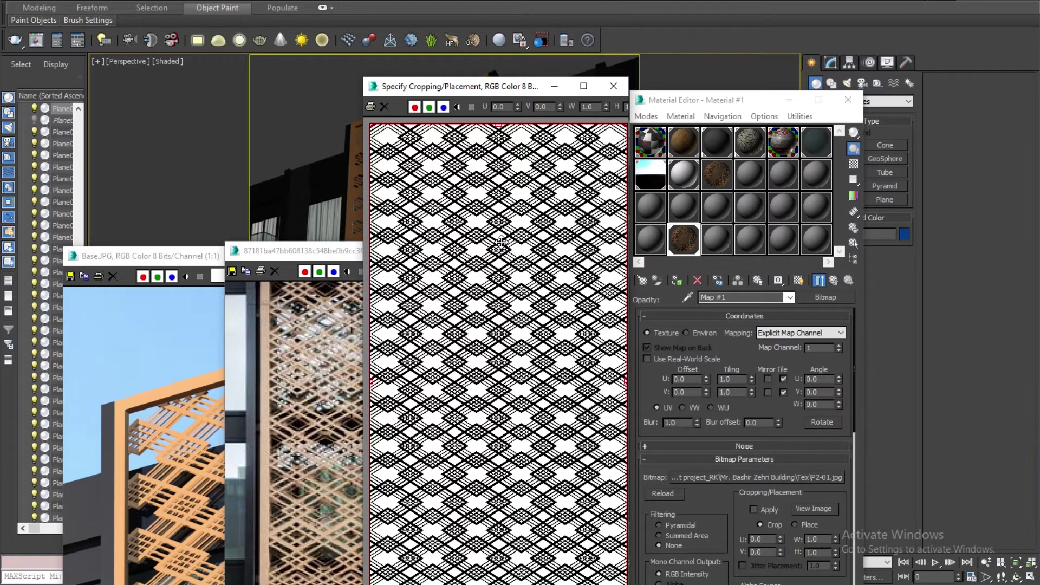
{"action": "left_click_drag", "start_coordinate": [730, 547], "coordinate": [705, 433]}
{"action": "mouse_move", "coordinate": [698, 529]}
{"action": "left_mouse_down"}
{"action": "mouse_move", "coordinate": [716, 441]}
{"action": "mouse_move", "coordinate": [740, 410]}
{"action": "left_mouse_up"}
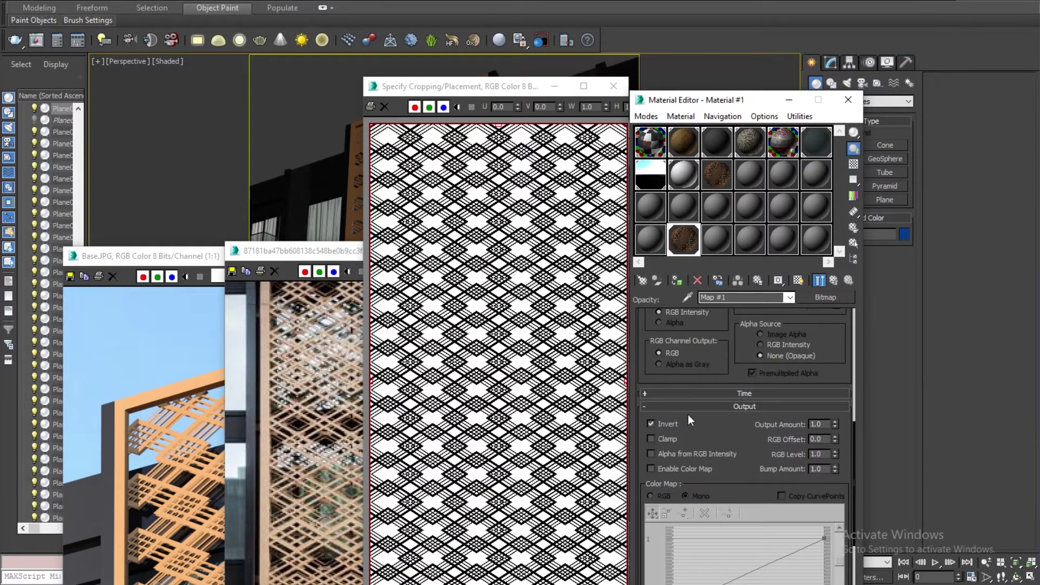
{"action": "left_click", "coordinate": [512, 316]}
{"action": "left_click_drag", "start_coordinate": [475, 86], "coordinate": [588, 63]}
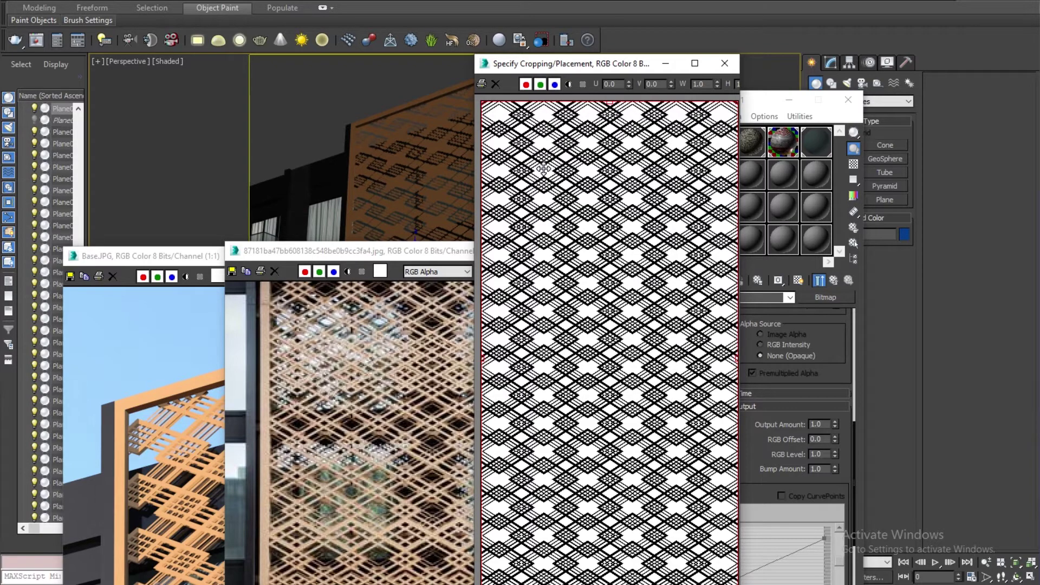
{"action": "mouse_move", "coordinate": [576, 70]}
{"action": "left_mouse_down"}
{"action": "mouse_move", "coordinate": [504, 114]}
{"action": "mouse_move", "coordinate": [734, 457]}
{"action": "left_mouse_up"}
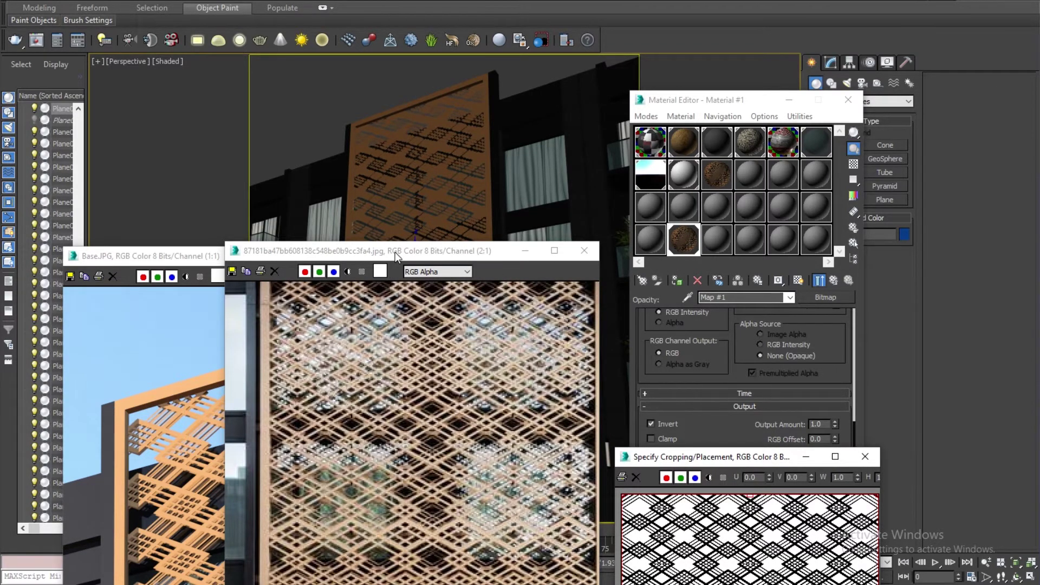
{"action": "left_click_drag", "start_coordinate": [398, 252], "coordinate": [548, 241]}
{"action": "left_click", "coordinate": [296, 262]}
Place the Base.JPG render beside the viewport, framed on its wooden screen panel.
{"action": "left_click_drag", "start_coordinate": [295, 262], "coordinate": [394, 121]}
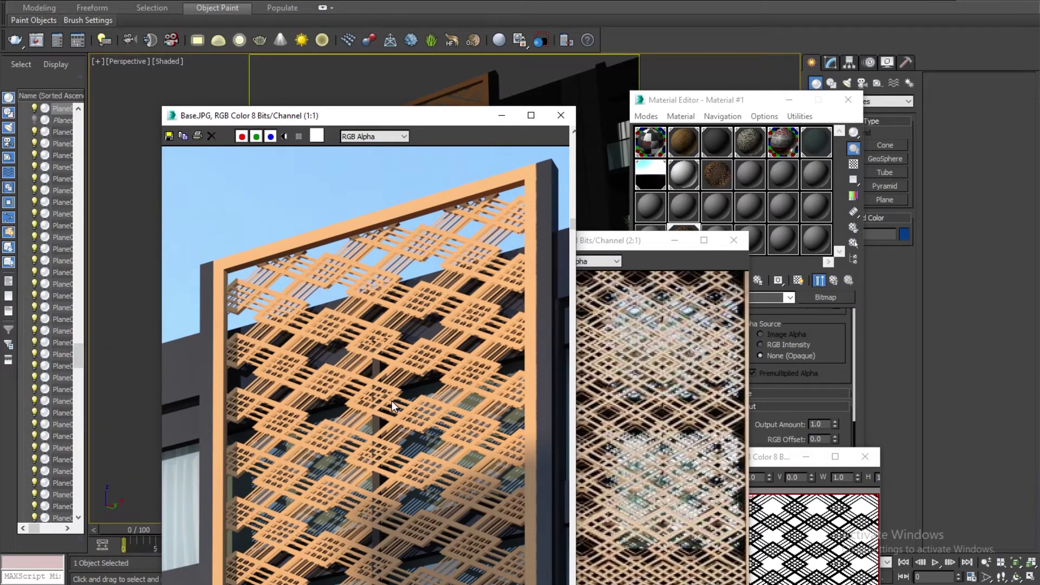
{"action": "left_click_drag", "start_coordinate": [448, 118], "coordinate": [414, 107]}
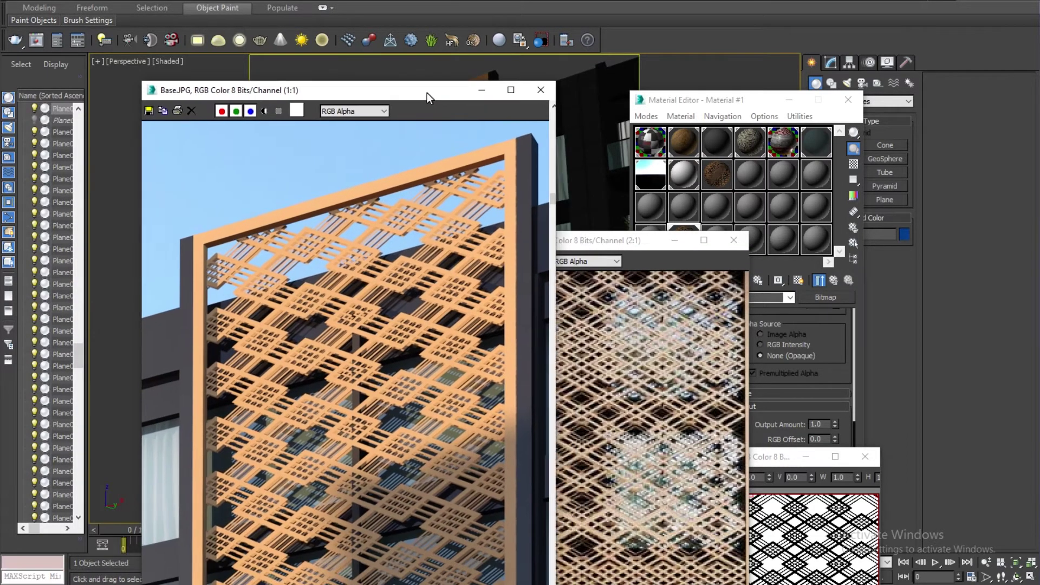
{"action": "left_click_drag", "start_coordinate": [595, 242], "coordinate": [515, 411]}
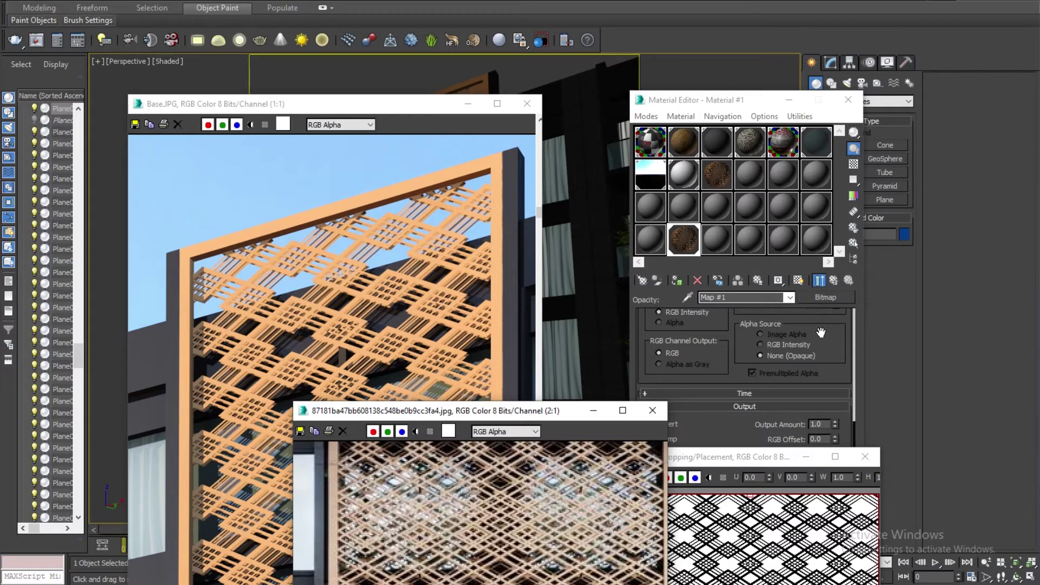
{"action": "left_click", "coordinate": [360, 308]}
{"action": "scroll", "coordinate": [374, 337], "scroll_direction": "down", "scroll_amount": 3}
{"action": "scroll", "coordinate": [358, 491], "scroll_direction": "down", "scroll_amount": 3}
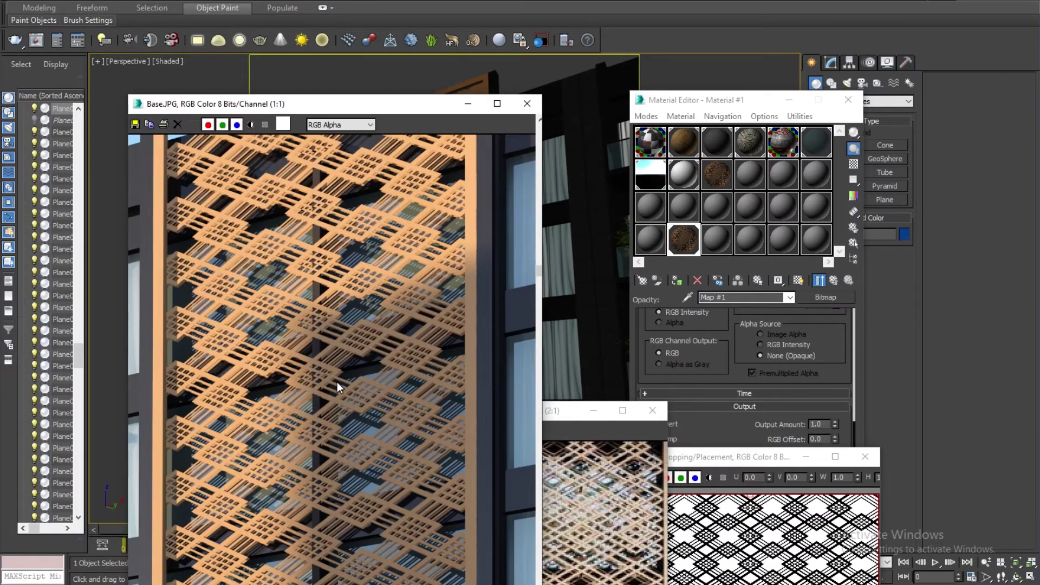
{"action": "scroll", "coordinate": [338, 382], "scroll_direction": "down", "scroll_amount": 3}
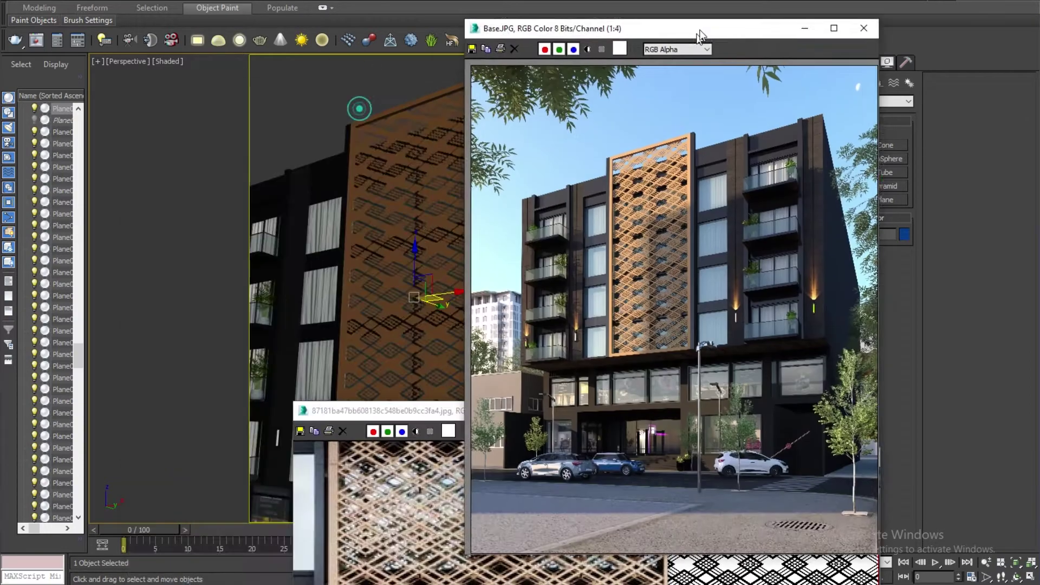
{"action": "left_click_drag", "start_coordinate": [358, 109], "coordinate": [779, 6]}
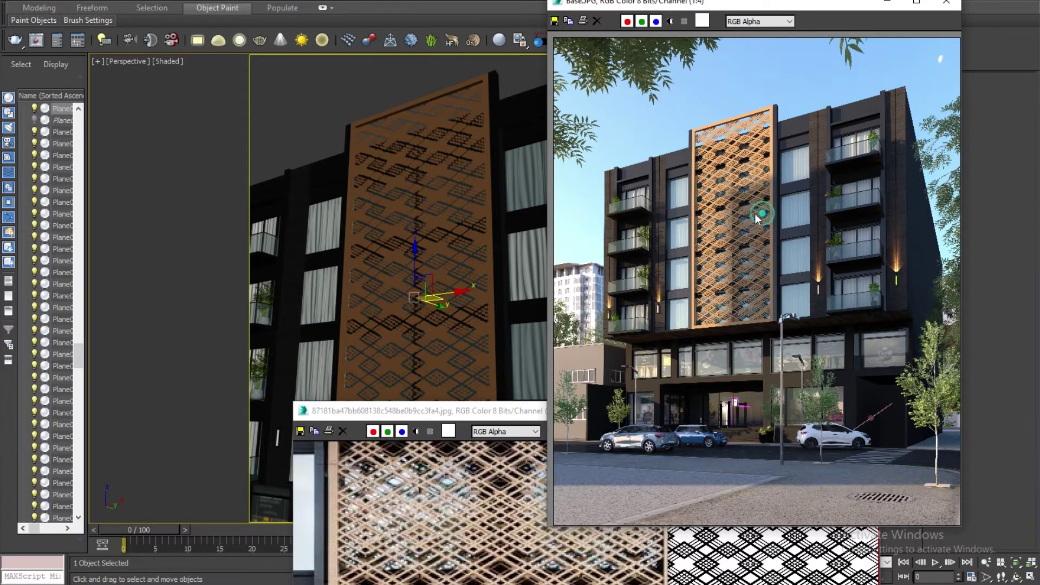
{"action": "scroll", "coordinate": [755, 213], "scroll_direction": "up", "scroll_amount": 2}
{"action": "middle_click_drag", "start_coordinate": [762, 224], "coordinate": [761, 277]}
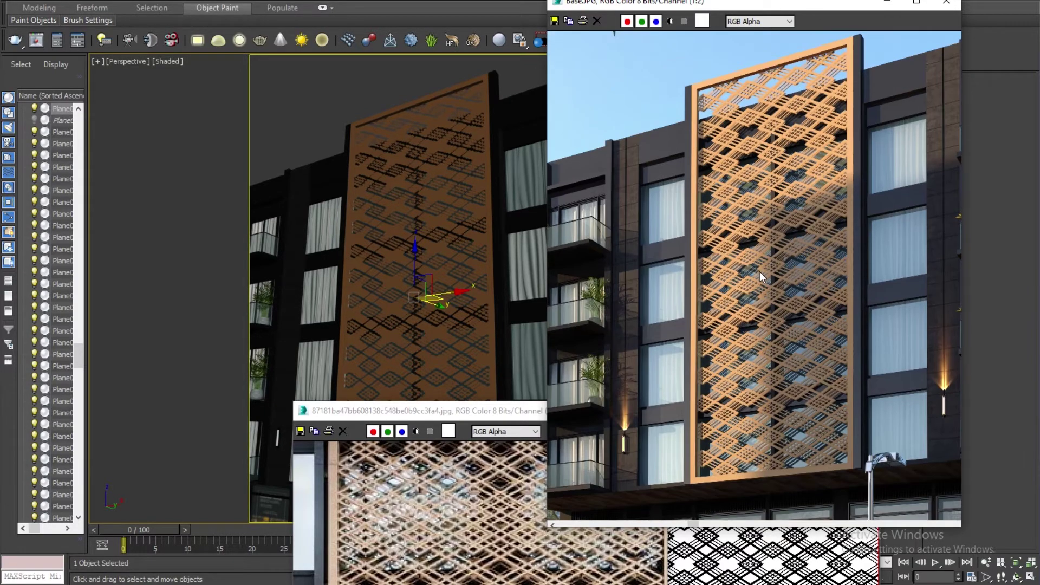
Rearrange the lattice map preview and render to expose the Material Editor's Invert output settings.
{"action": "left_click", "coordinate": [790, 575]}
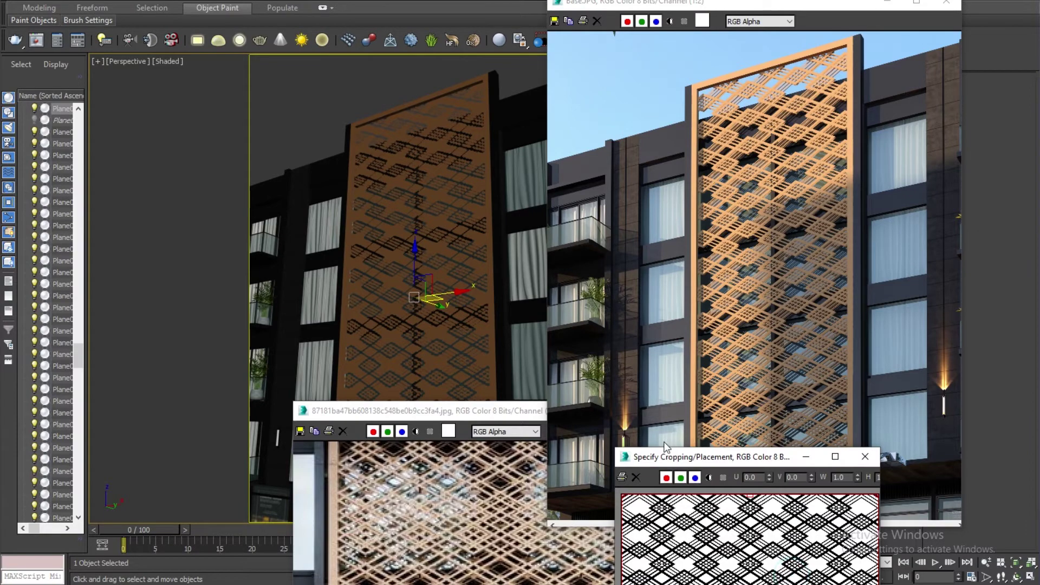
{"action": "left_click_drag", "start_coordinate": [676, 459], "coordinate": [535, 105]}
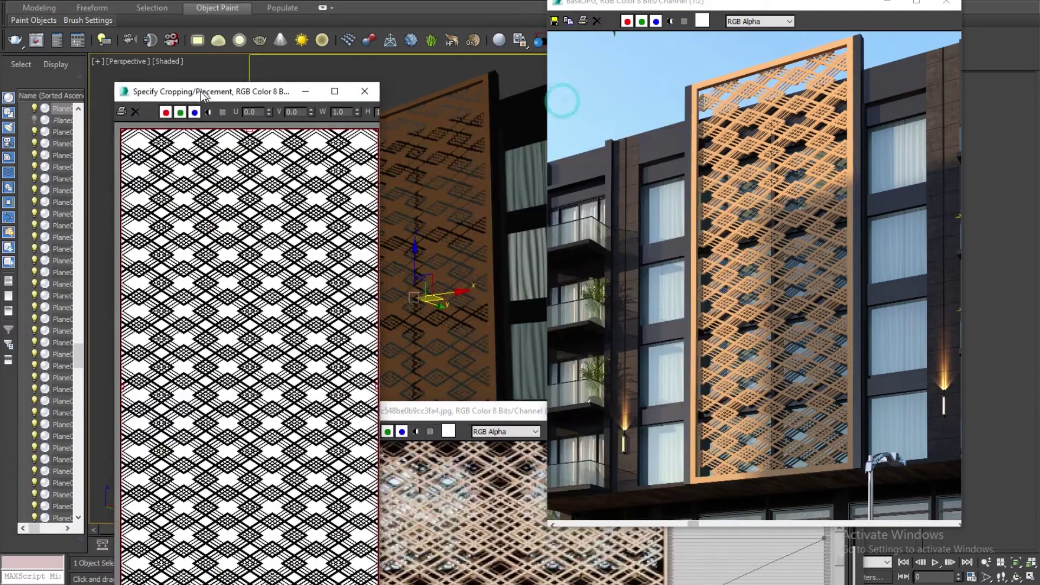
{"action": "left_click_drag", "start_coordinate": [563, 106], "coordinate": [379, 313]}
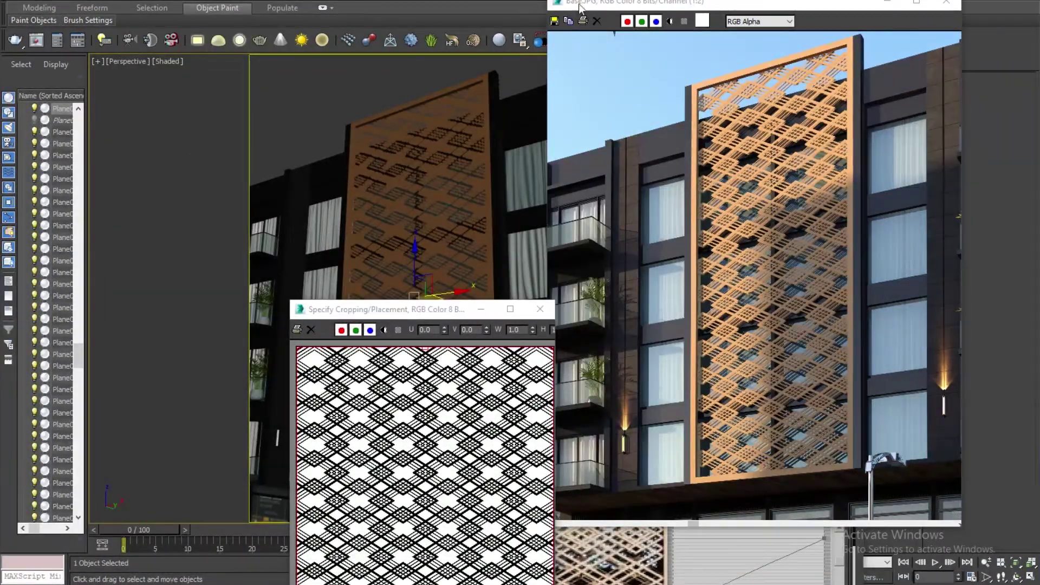
{"action": "left_click_drag", "start_coordinate": [584, 7], "coordinate": [331, 344]}
Show Plane003's Shell modifier thickness settings and zoom the Base.JPG render into its lattice.
{"action": "left_click_drag", "start_coordinate": [763, 91], "coordinate": [661, 236]}
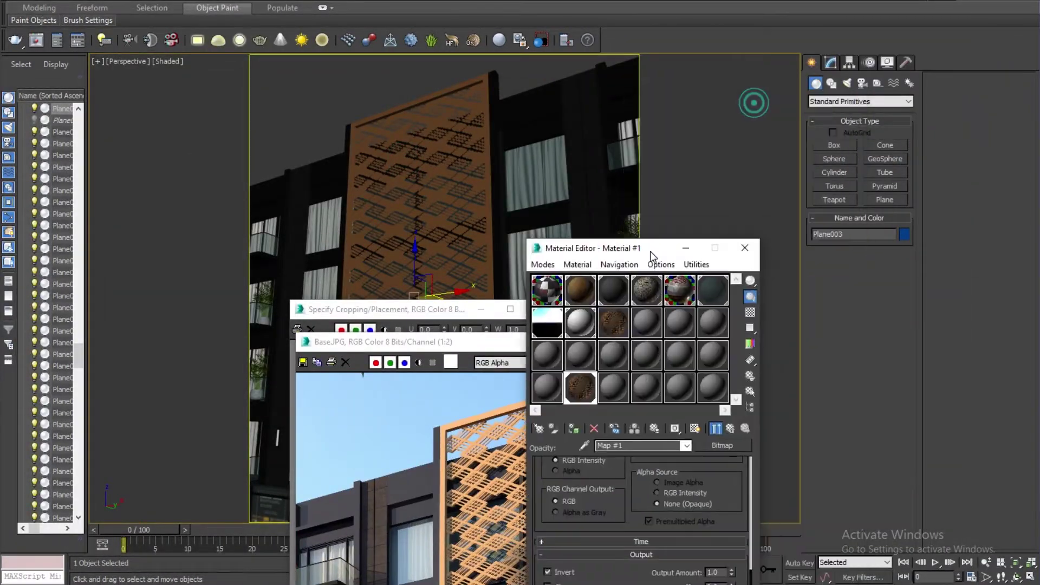
{"action": "left_click", "coordinate": [829, 63]}
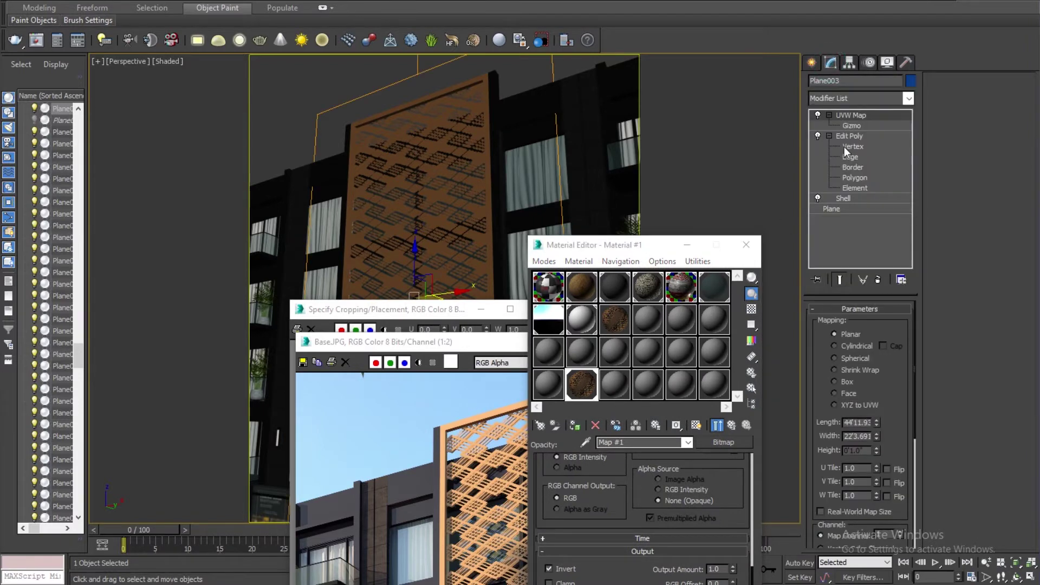
{"action": "left_click", "coordinate": [845, 198]}
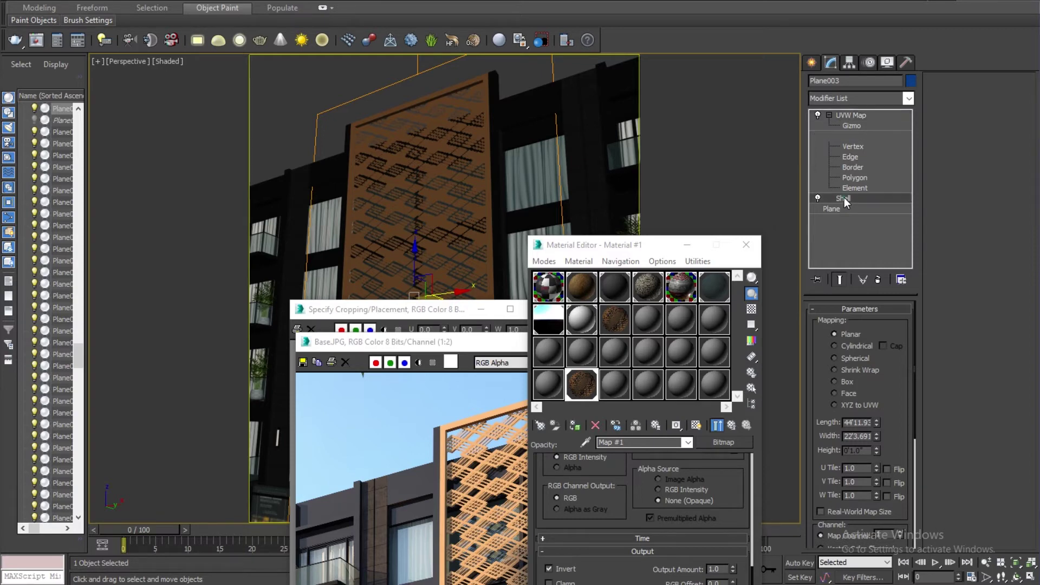
{"action": "left_click_drag", "start_coordinate": [524, 393], "coordinate": [707, 394]}
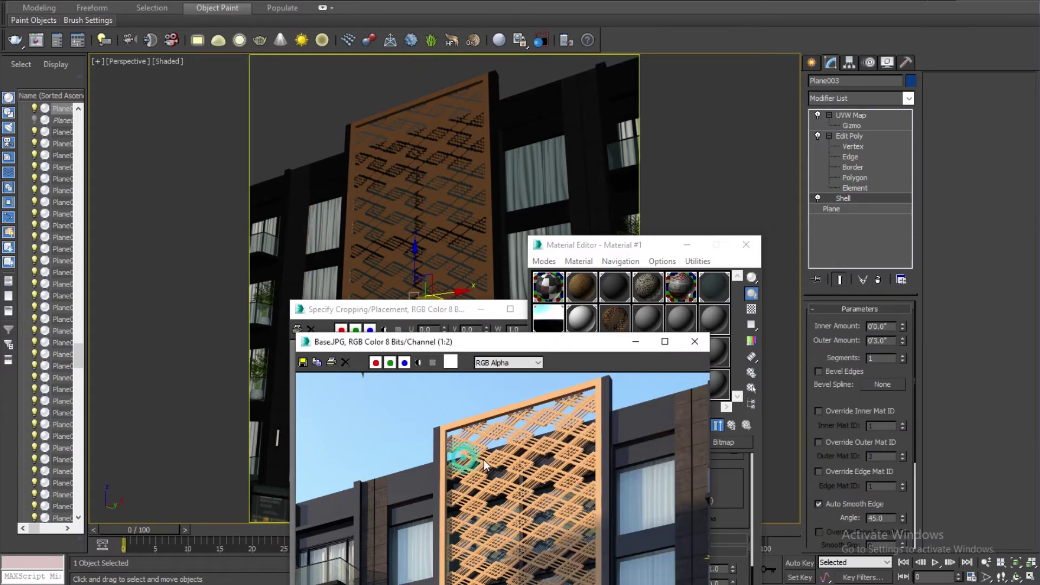
{"action": "scroll", "coordinate": [483, 460], "scroll_direction": "up", "scroll_amount": 2}
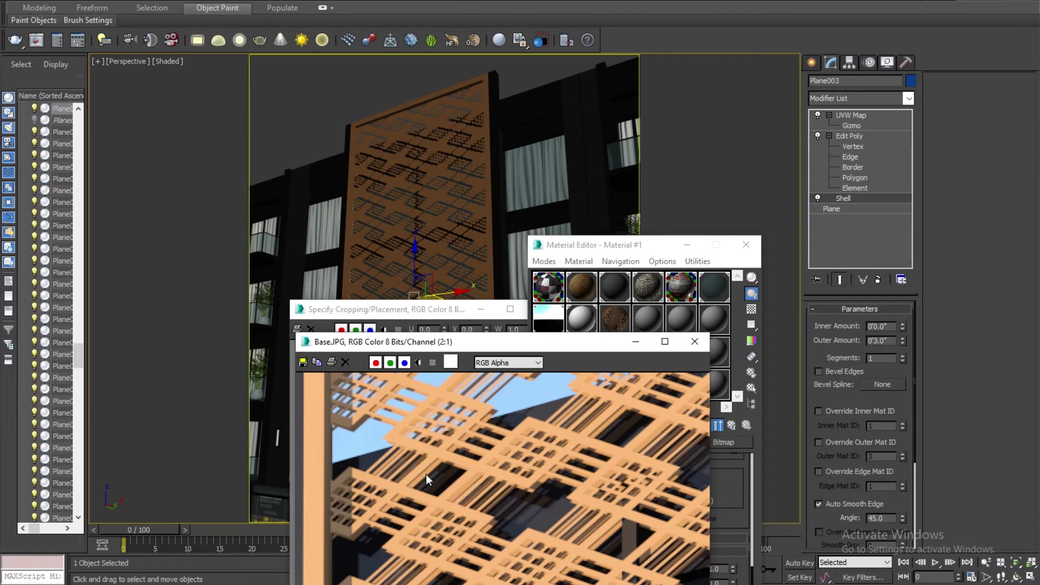